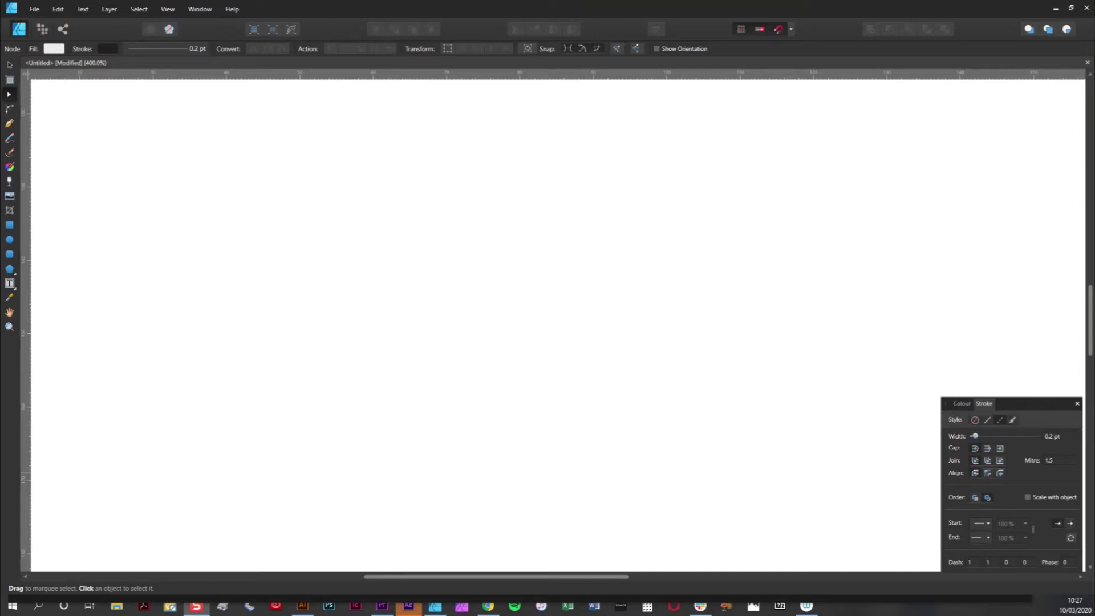
Show the Brushes panel from View > Studio, displaying the Engraving brushes.
left_click(168, 9)
mouse_move(101, 185)
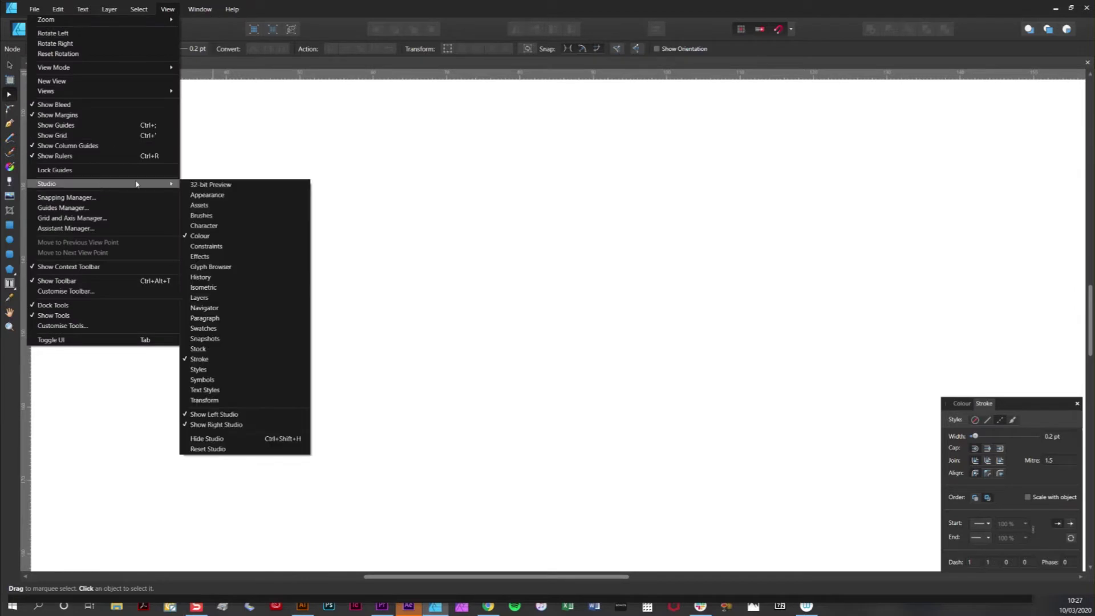
left_click(227, 215)
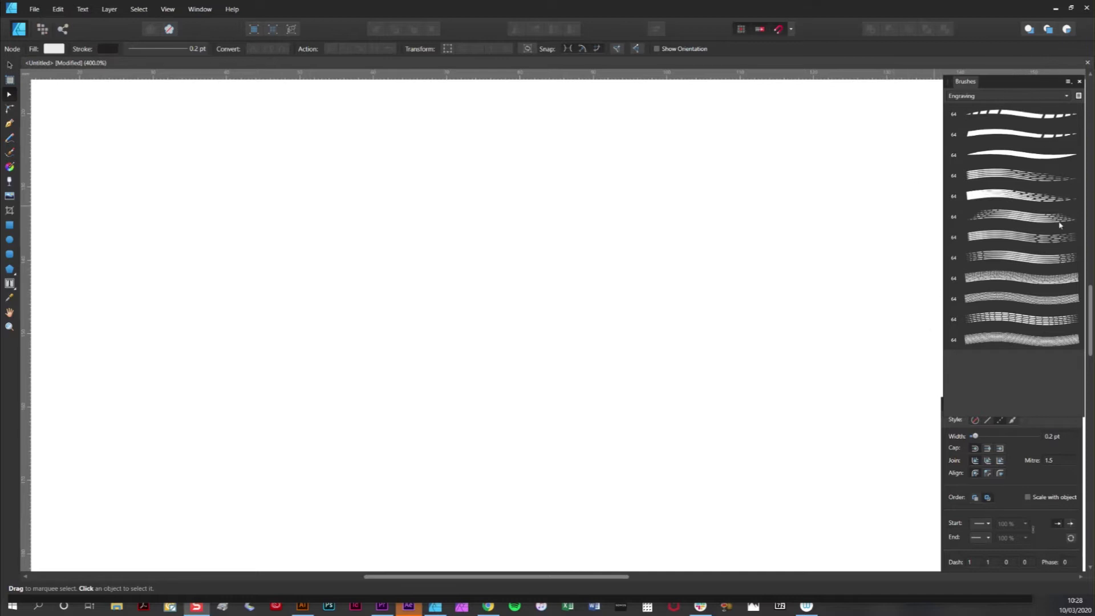
Switch the Brushes panel category from Engraving to Outstanding Oil Brushes.
left_click(1001, 97)
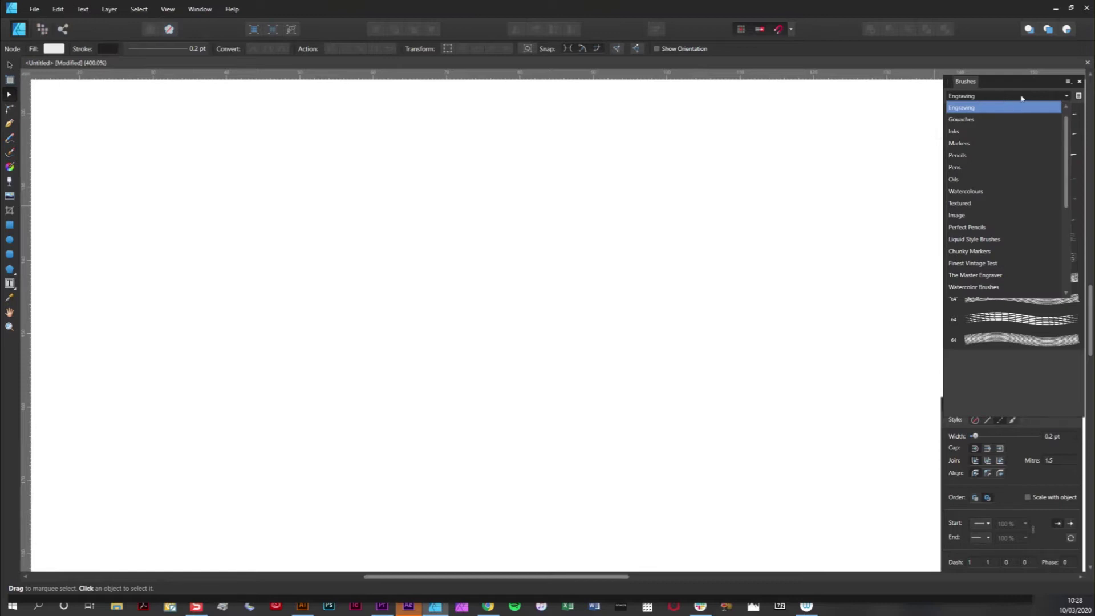
left_click_drag(1069, 139, 1068, 180)
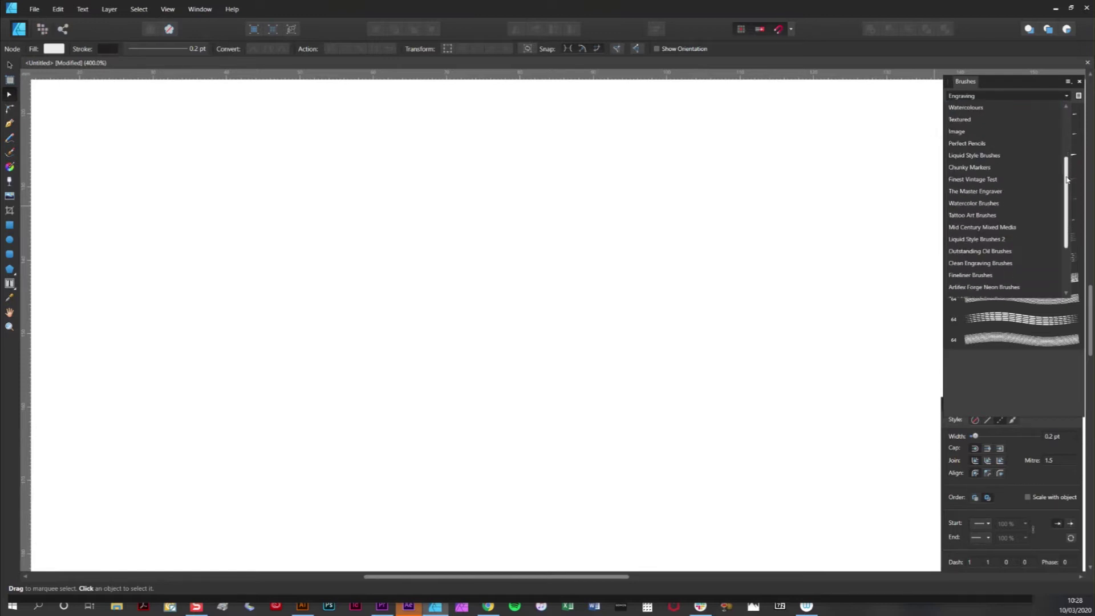
left_click(994, 253)
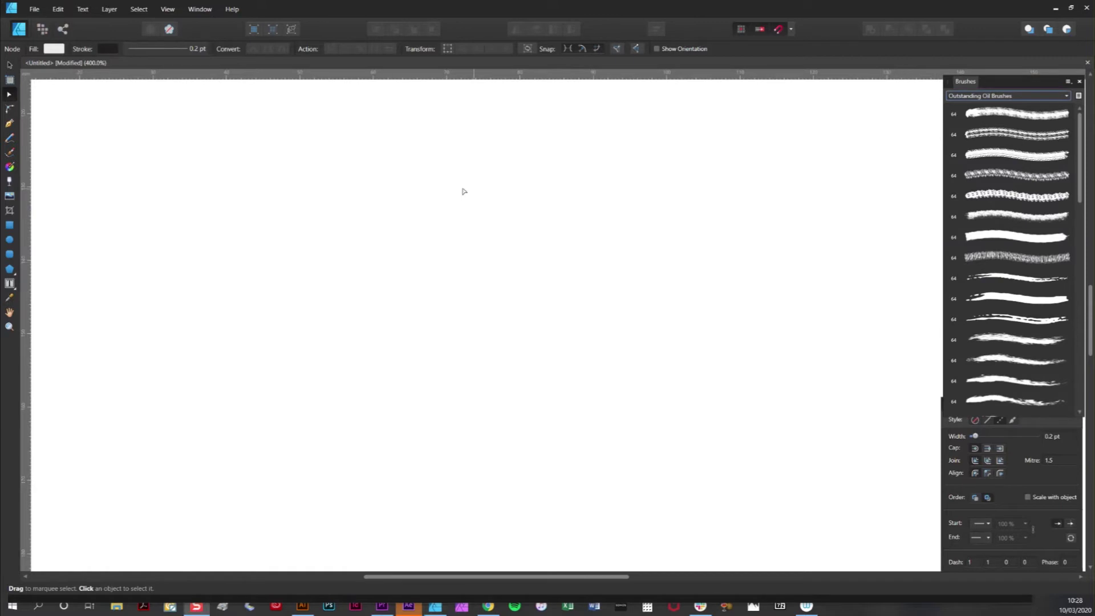
Paint a wavy 64 px OO_Oil-Anti-Stretch-1-swipe vector brush stroke across the page.
left_click(10, 153)
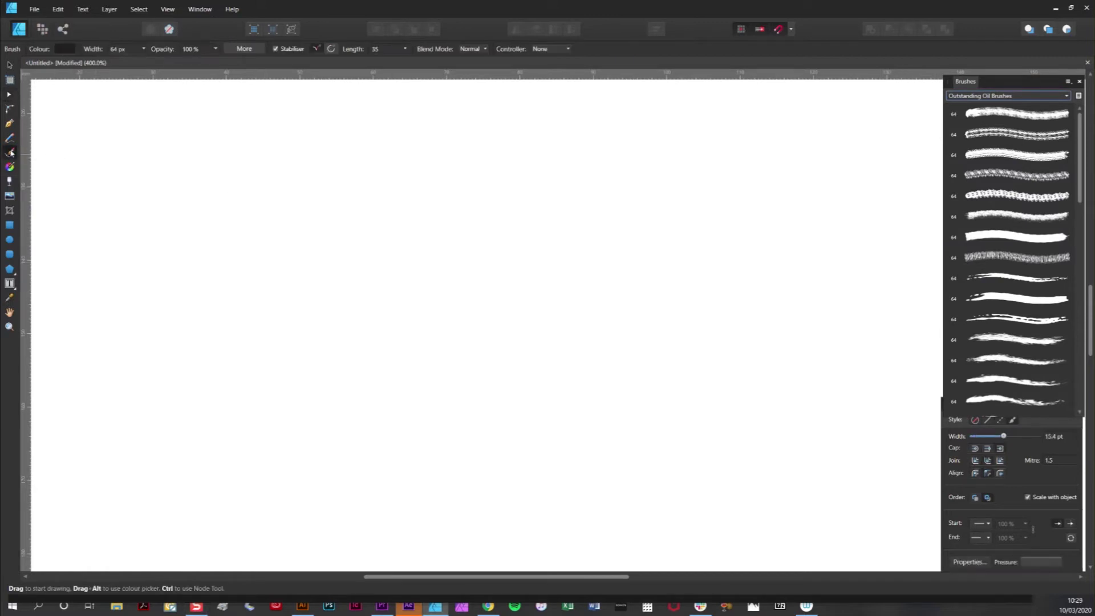
left_click(1010, 116)
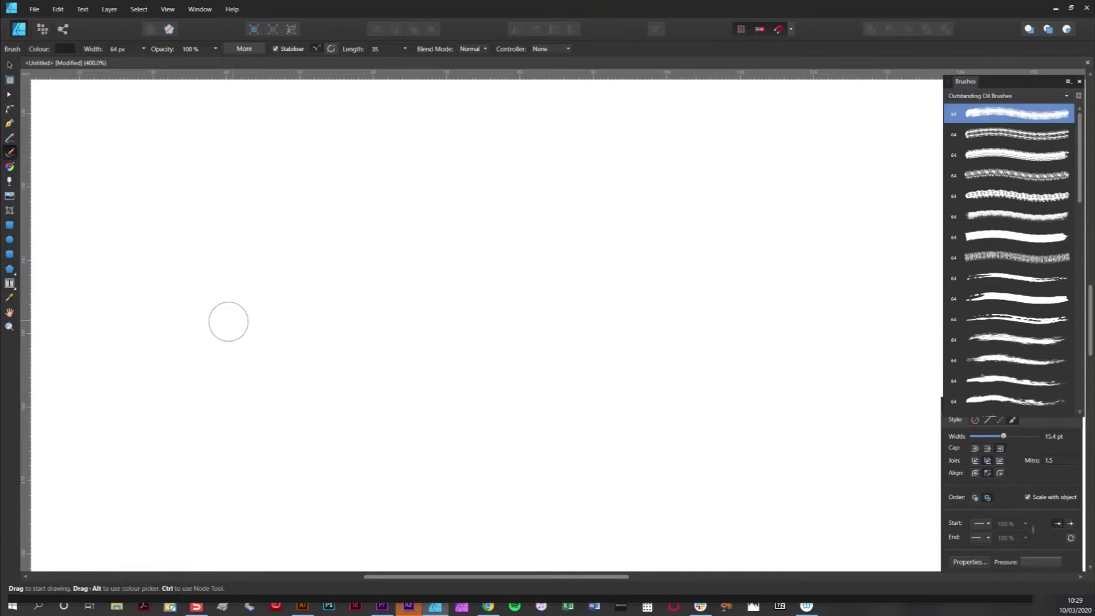
mouse_move(214, 326)
left_mouse_down()
mouse_move(340, 303)
mouse_move(559, 347)
mouse_move(659, 342)
mouse_move(763, 306)
left_mouse_up()
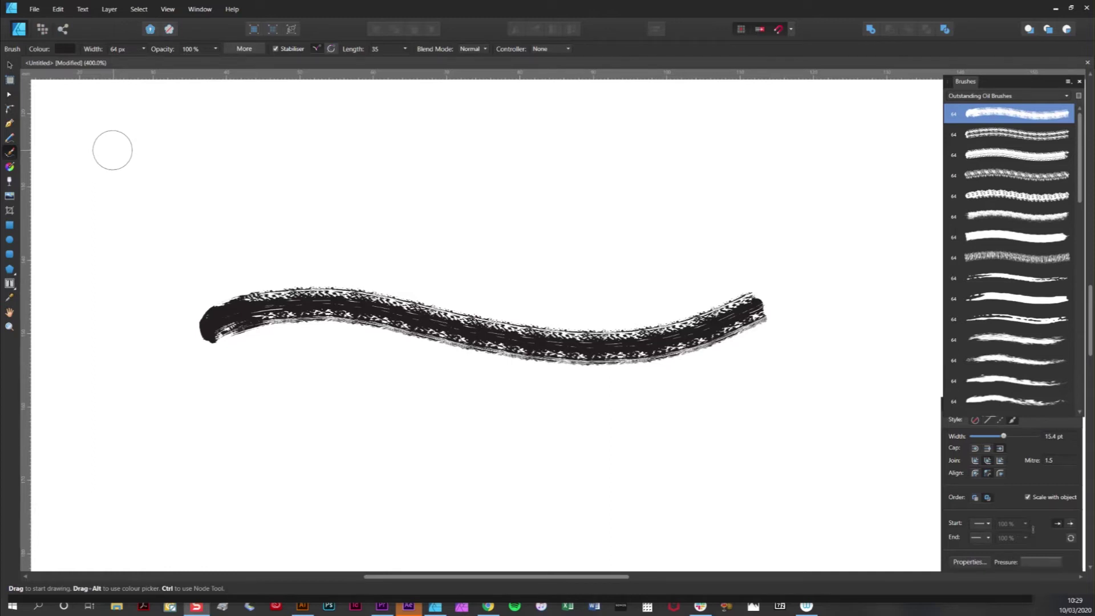
left_click(9, 95)
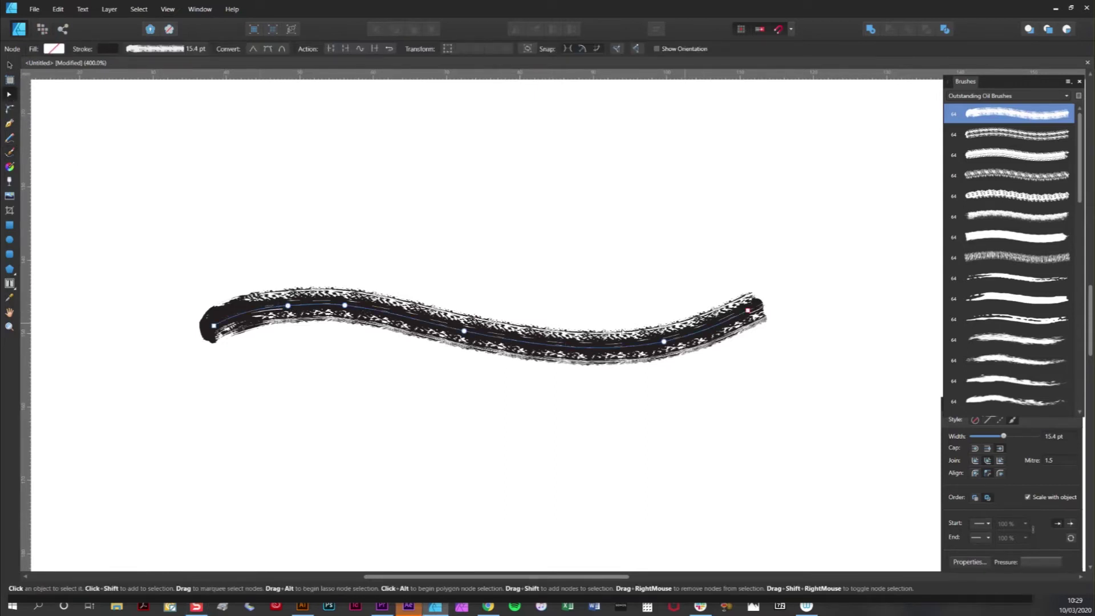
Delete a left node, raise the left arc's handle and reposition the stroke's left end point.
left_click(287, 305)
key("Delete")
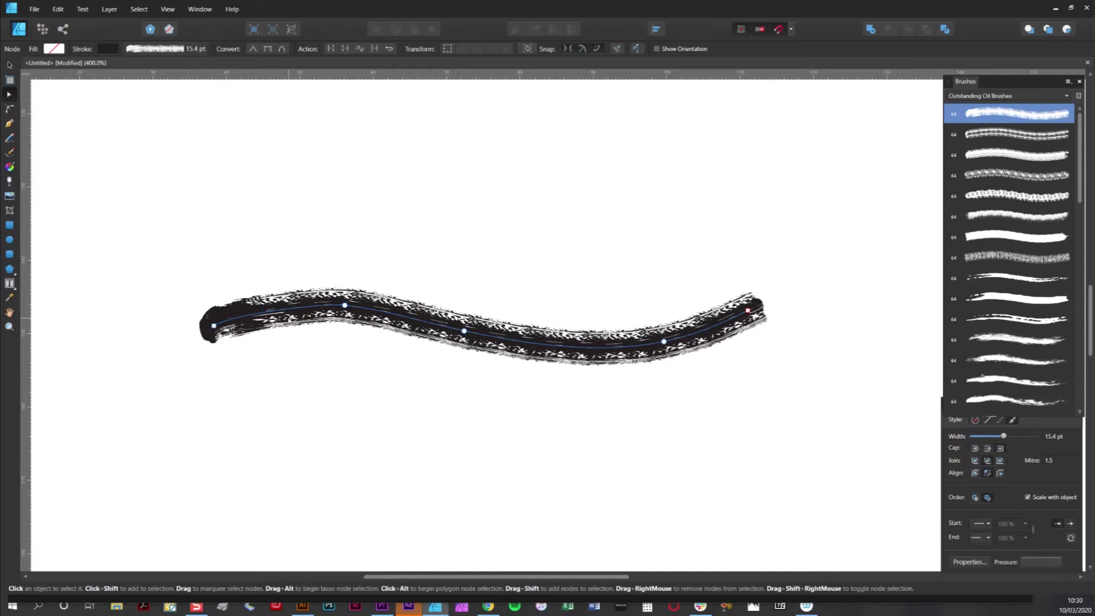
left_click(344, 305)
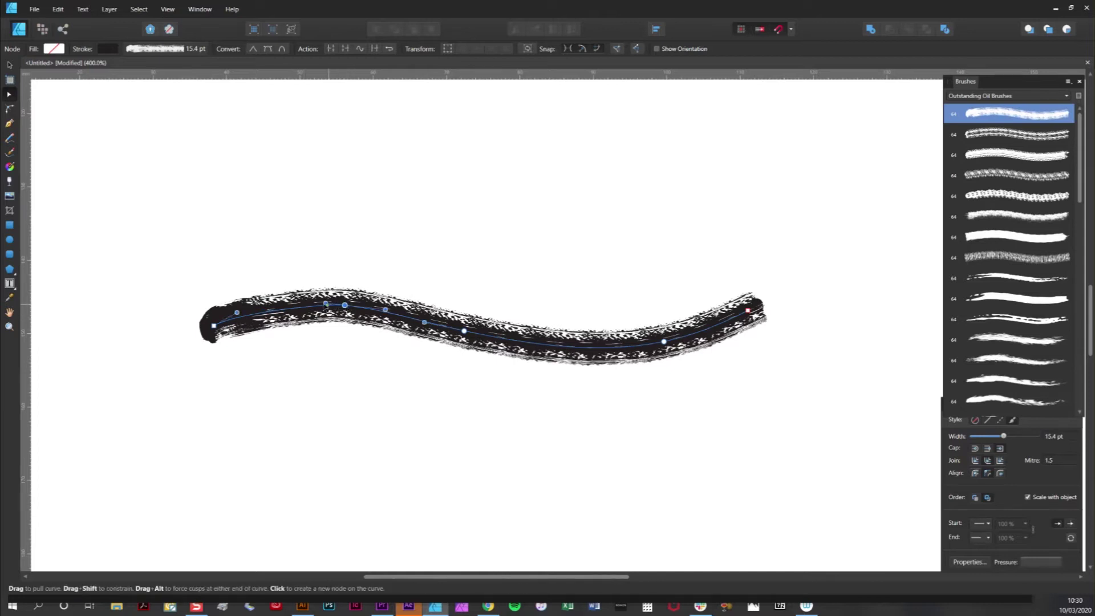
mouse_move(325, 304)
left_mouse_down()
mouse_move(251, 290)
mouse_move(349, 310)
left_mouse_up()
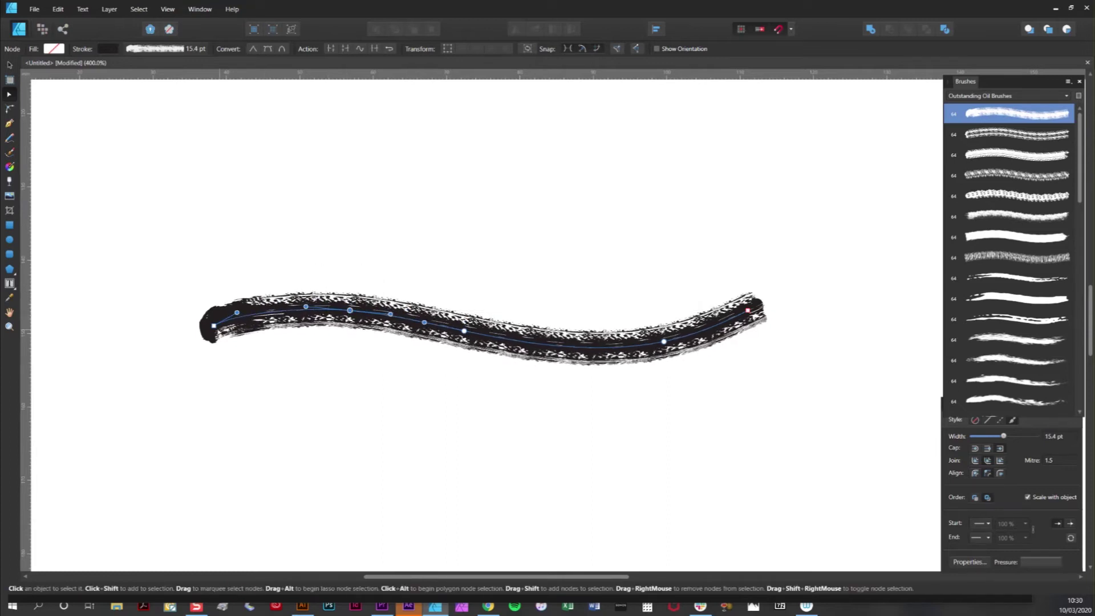
mouse_move(214, 326)
left_mouse_down()
mouse_move(224, 331)
mouse_move(265, 301)
left_mouse_up()
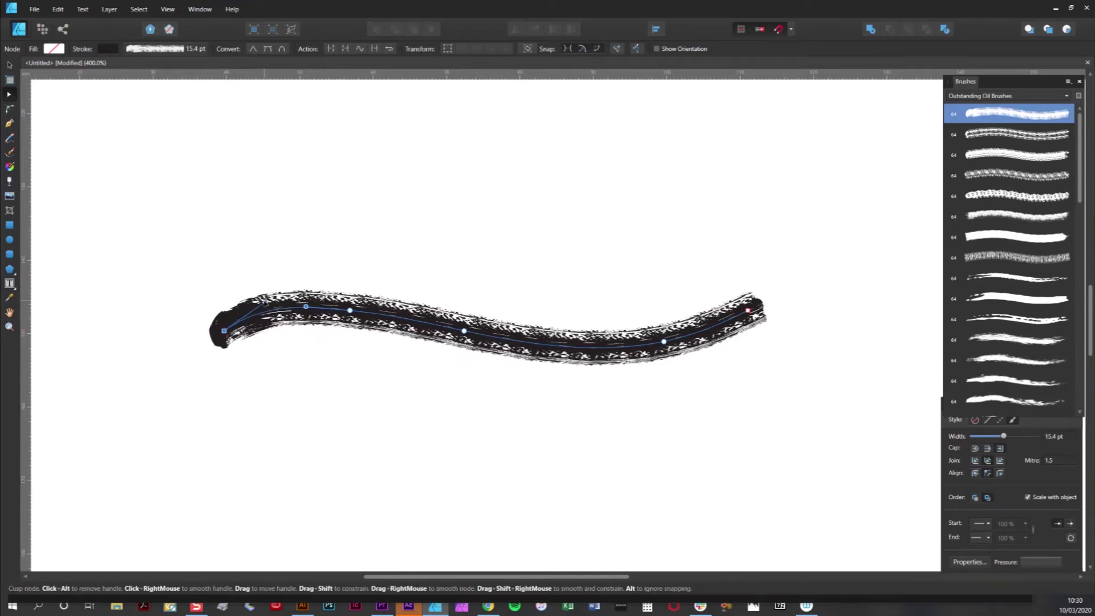
left_click(9, 65)
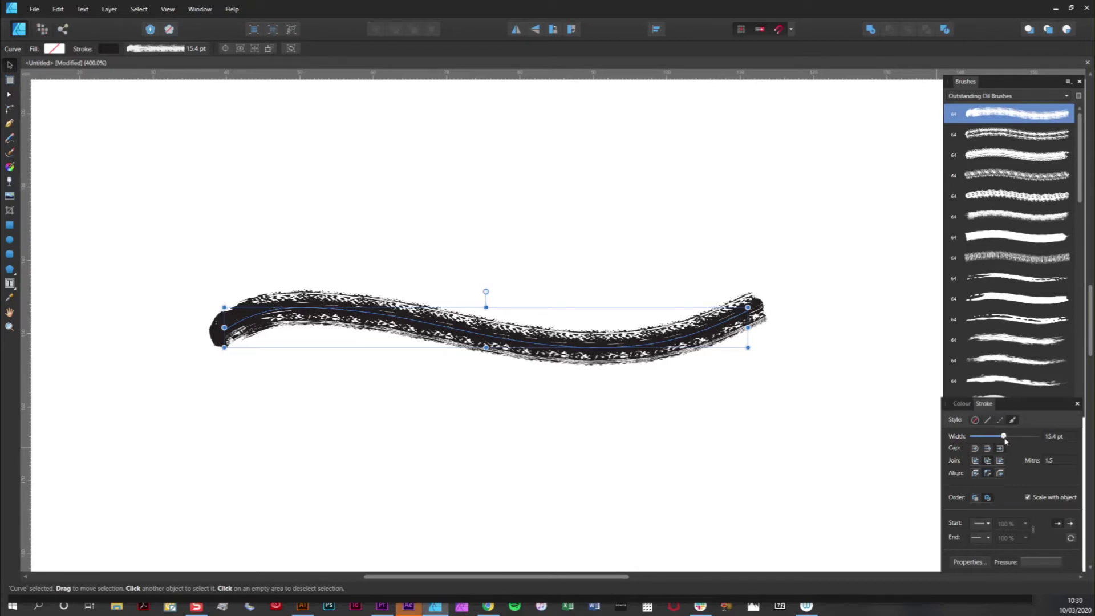
Widen the oil stroke to 25.9 pt with the Stroke panel's Width slider.
left_click_drag(1004, 436, 1011, 437)
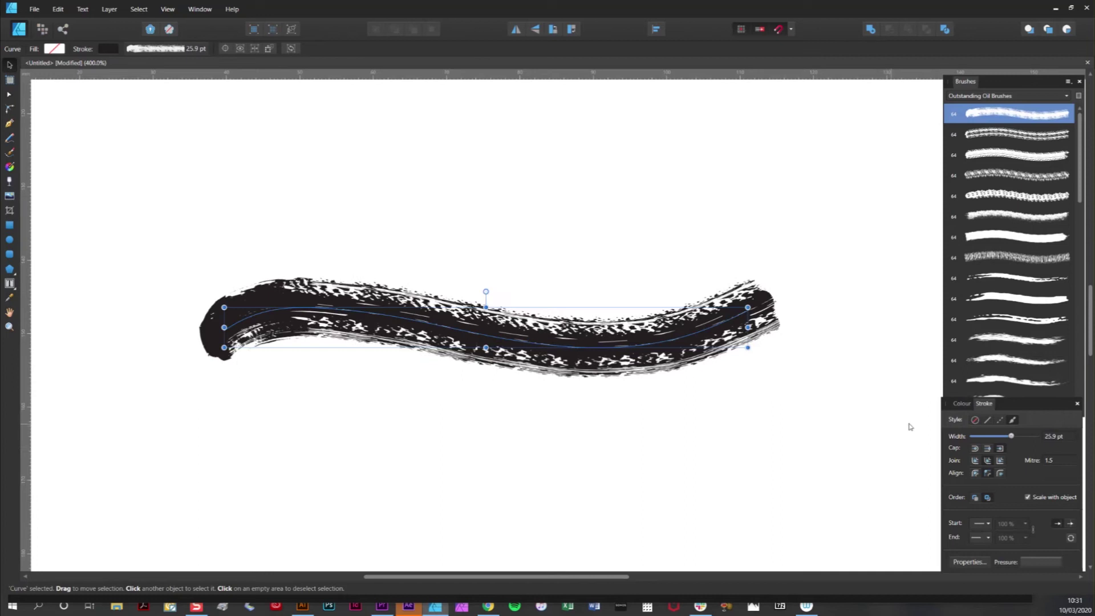
left_click(960, 405)
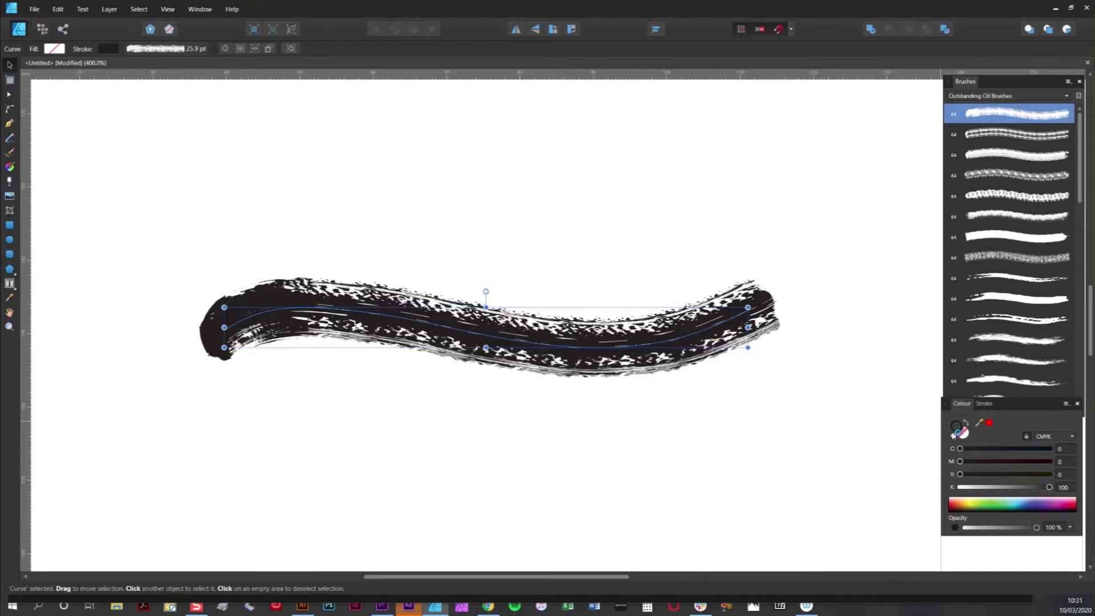
Recolour the stroke to dark teal, CMYK 100/70/51/0, in the Colour panel.
left_click_drag(1049, 488, 960, 488)
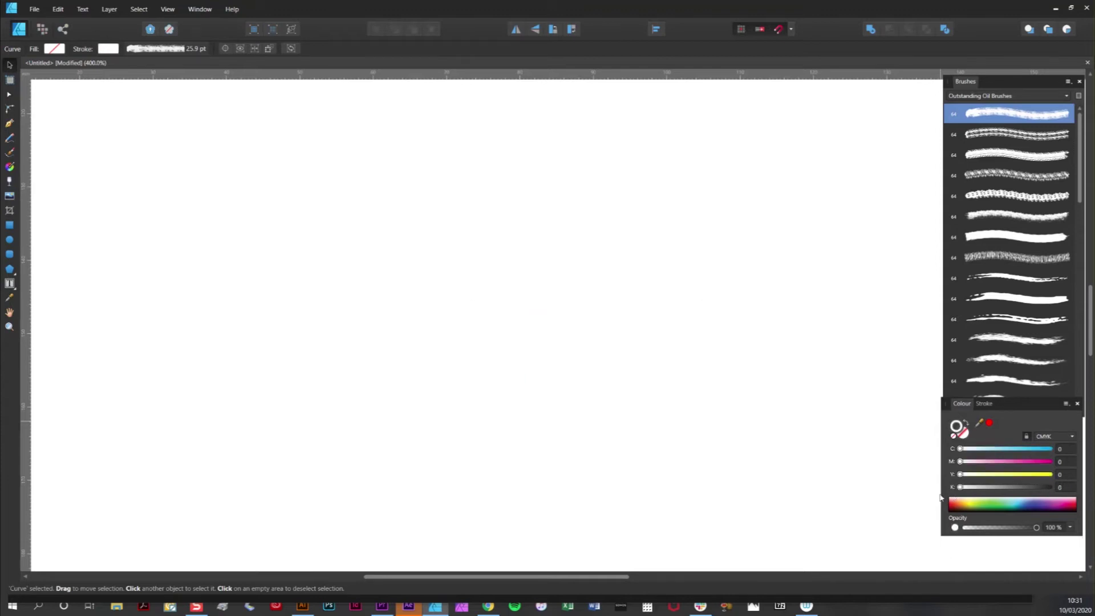
left_click_drag(960, 448, 1049, 448)
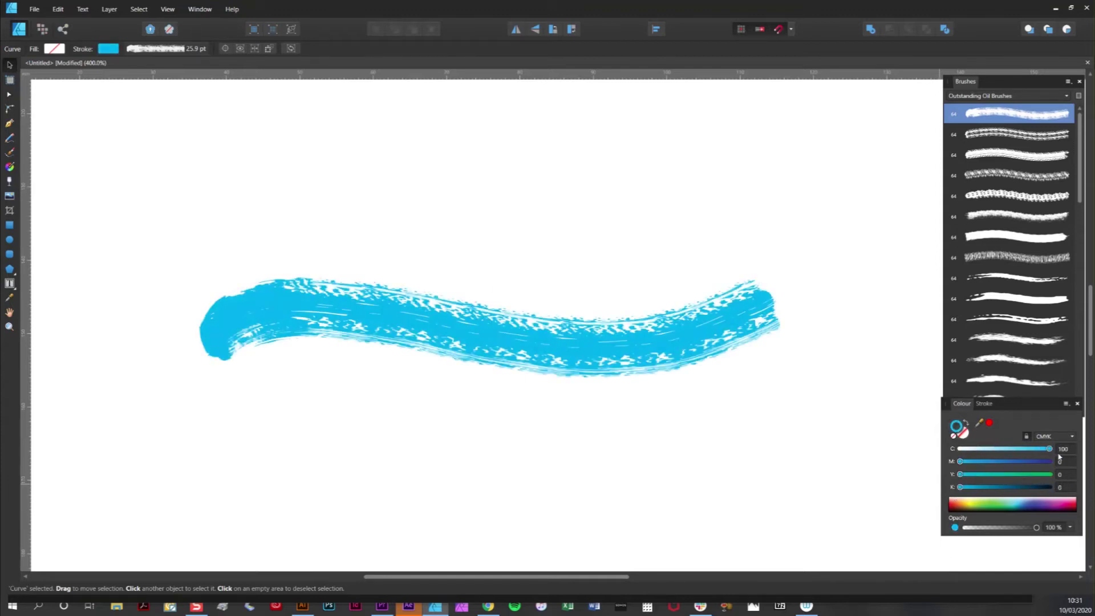
left_click_drag(960, 461, 1022, 461)
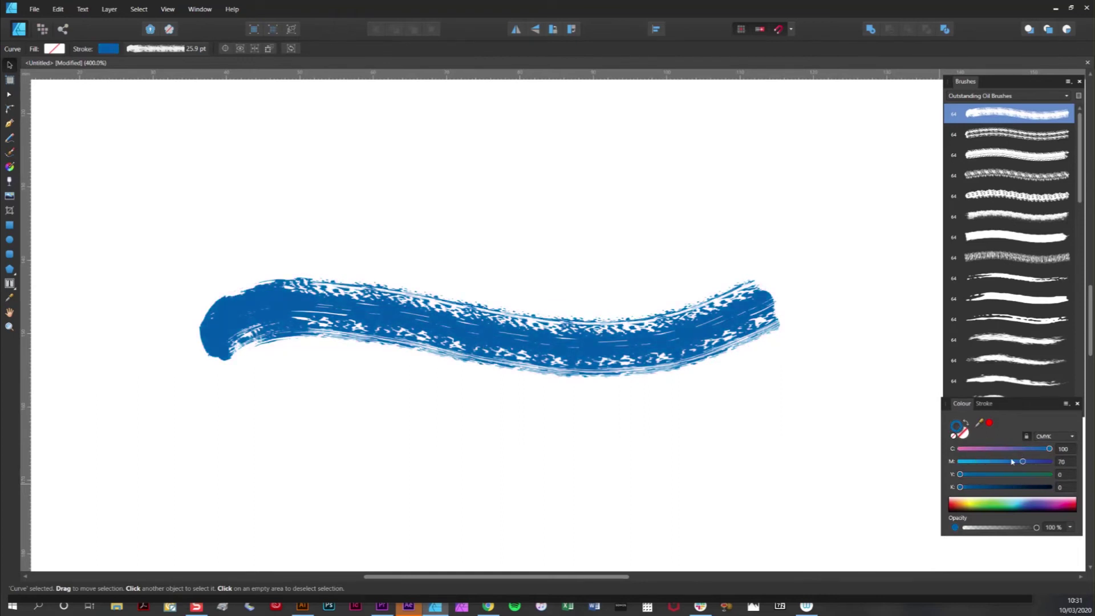
left_click_drag(960, 474, 1005, 475)
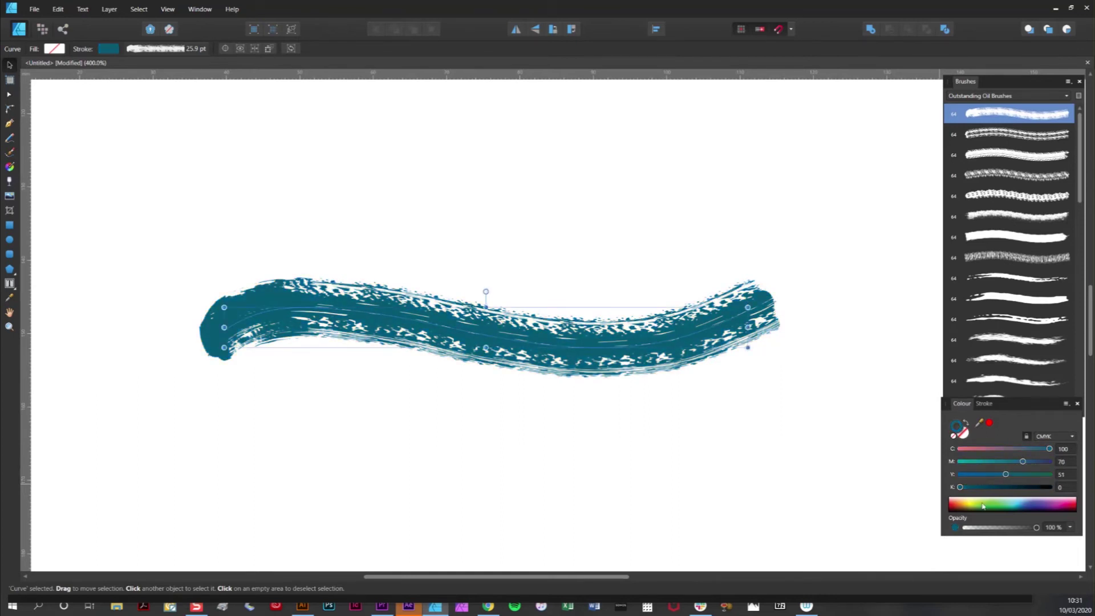
key("a")
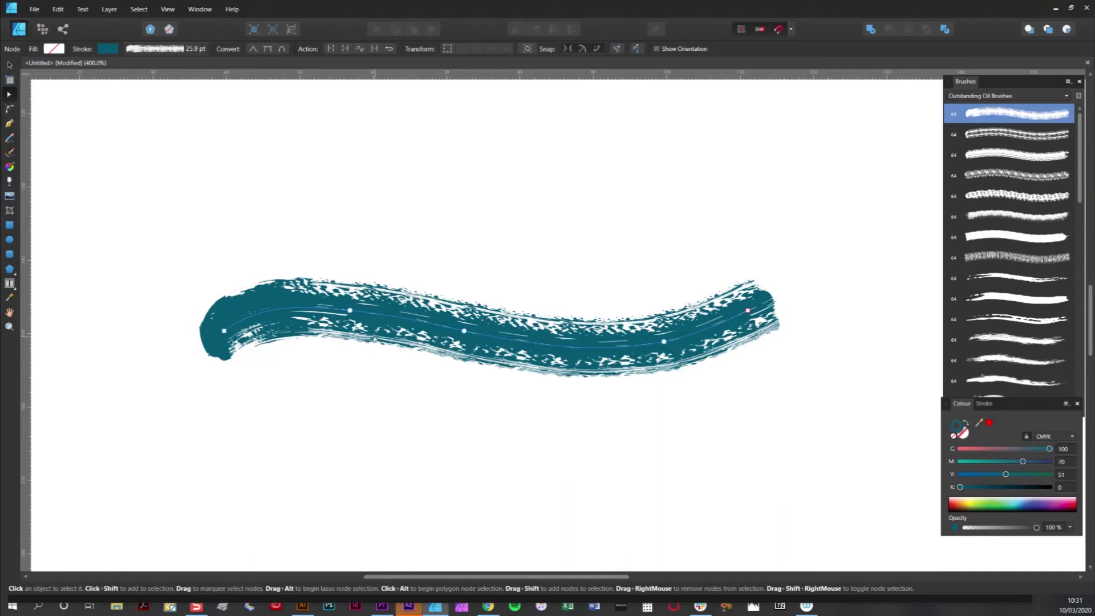
left_click(10, 64)
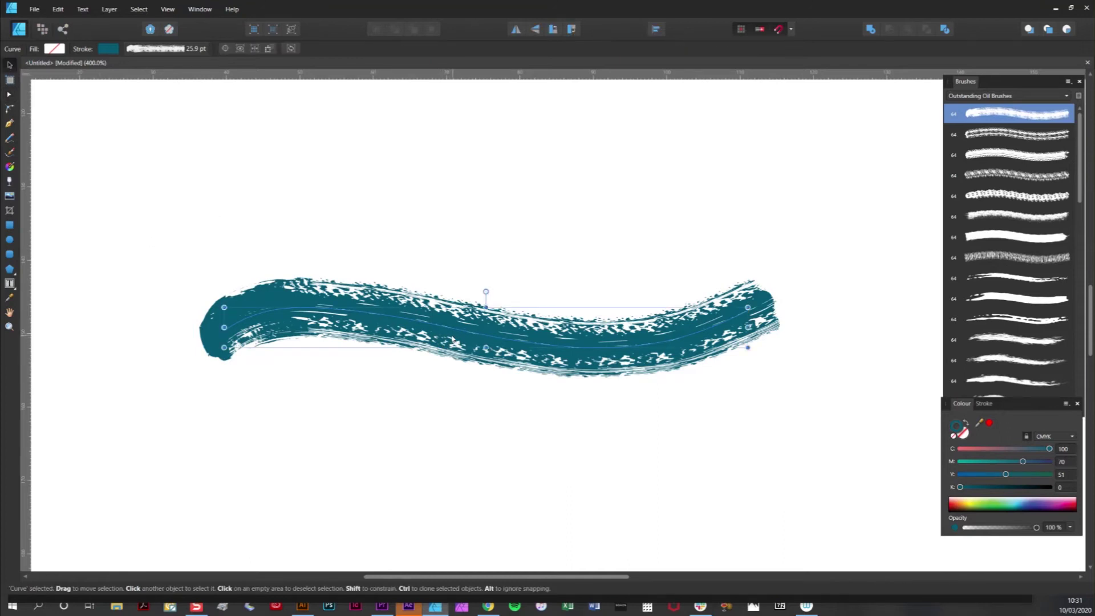
left_click(9, 95)
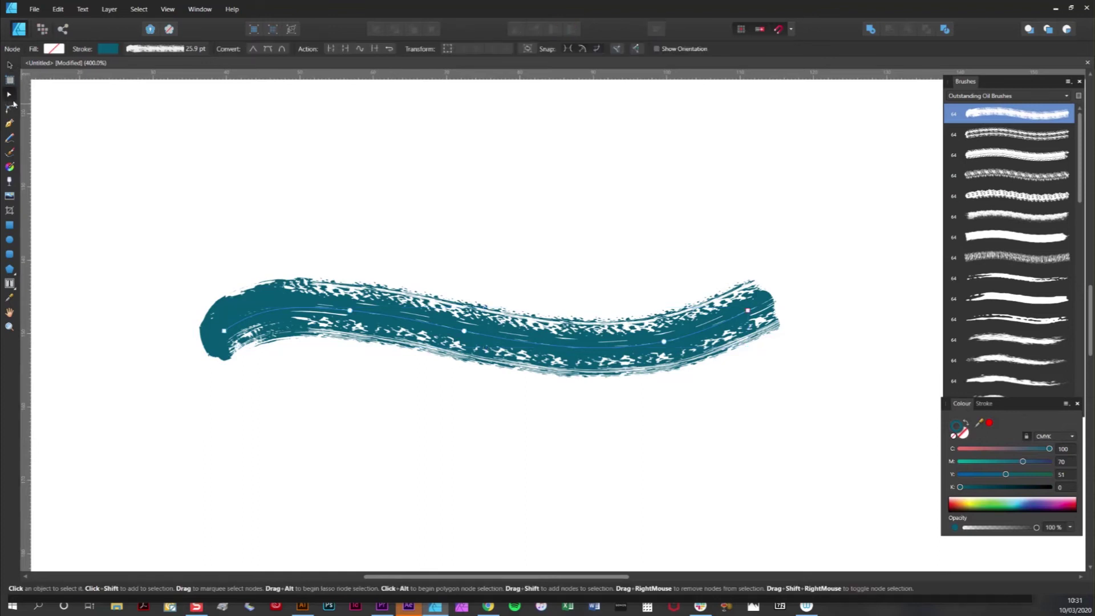
left_click(390, 50)
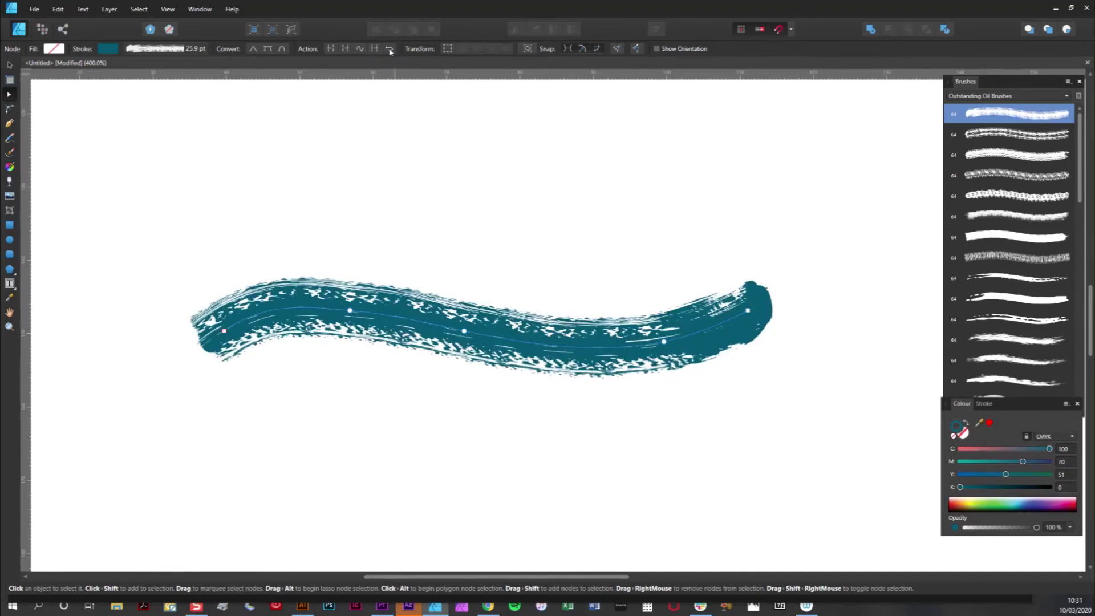
left_click(390, 51)
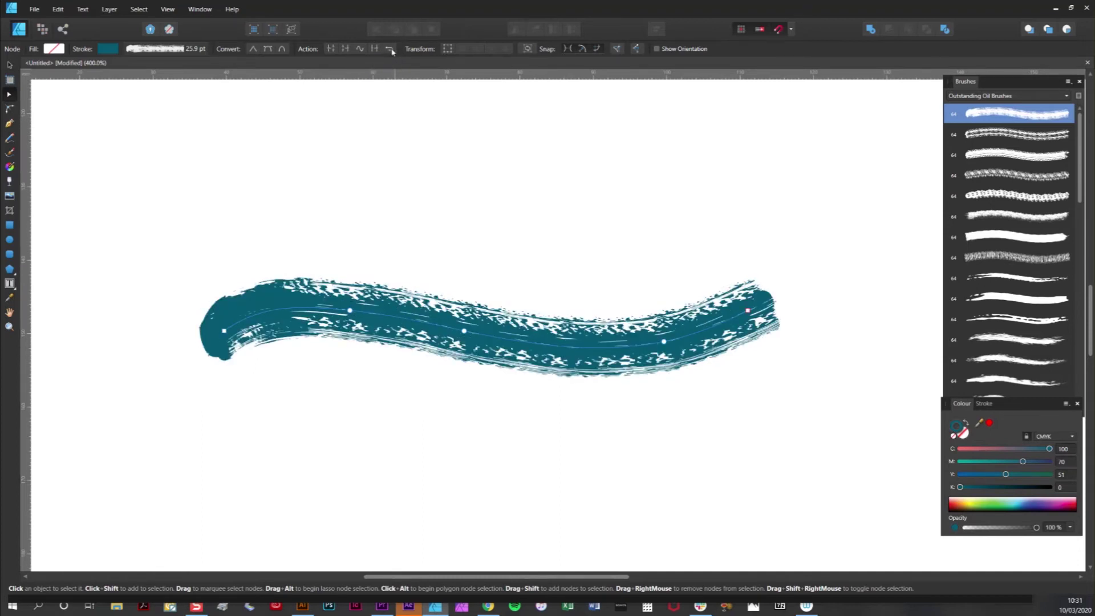
left_click(390, 51)
left_click(390, 51)
left_click(391, 51)
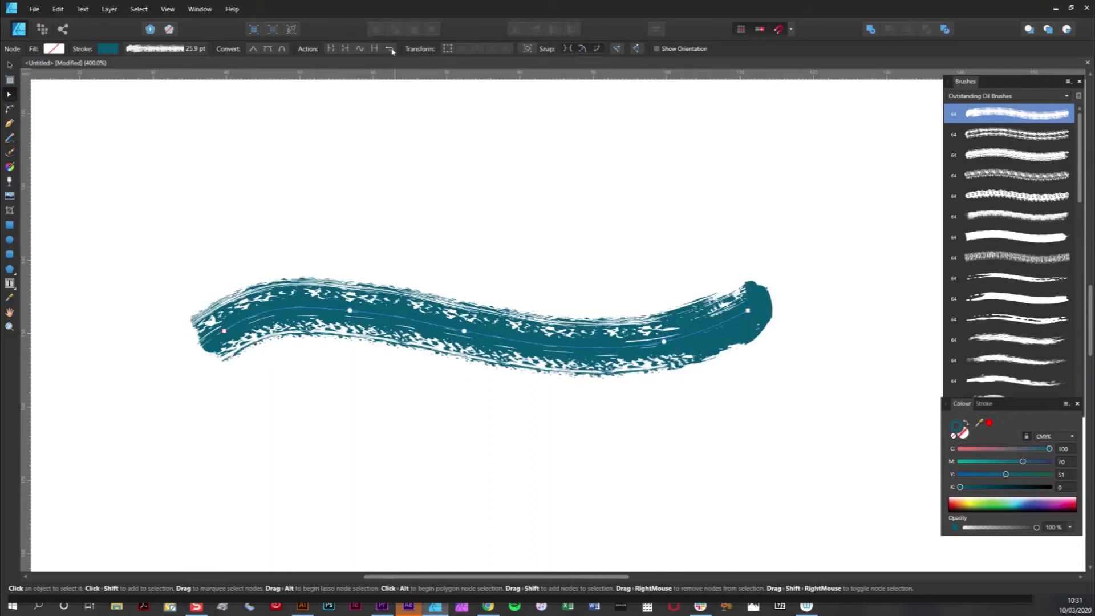
left_click(390, 50)
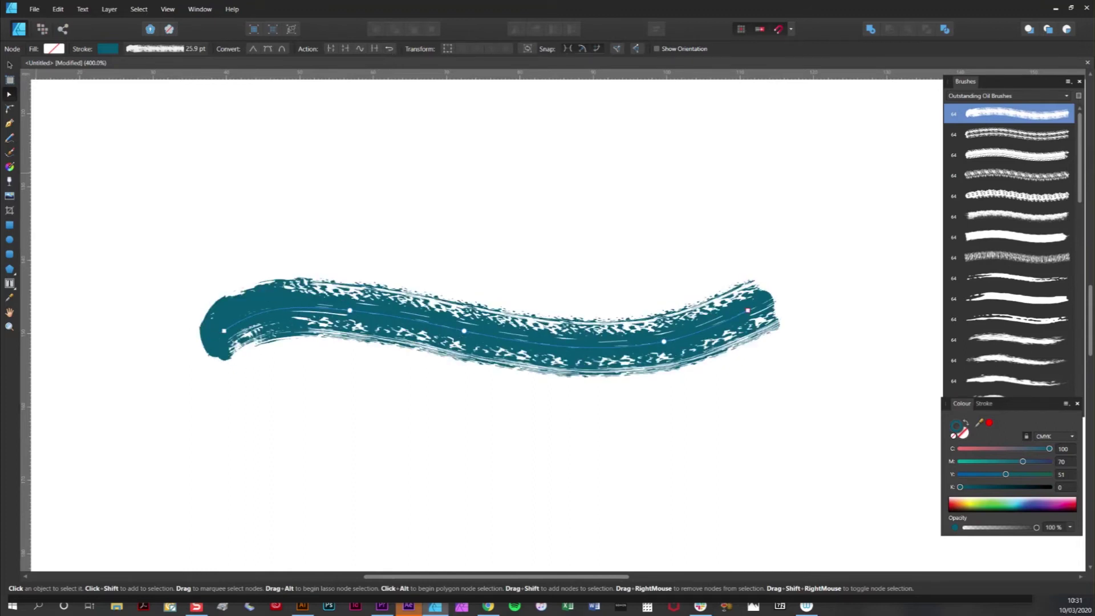
key("v")
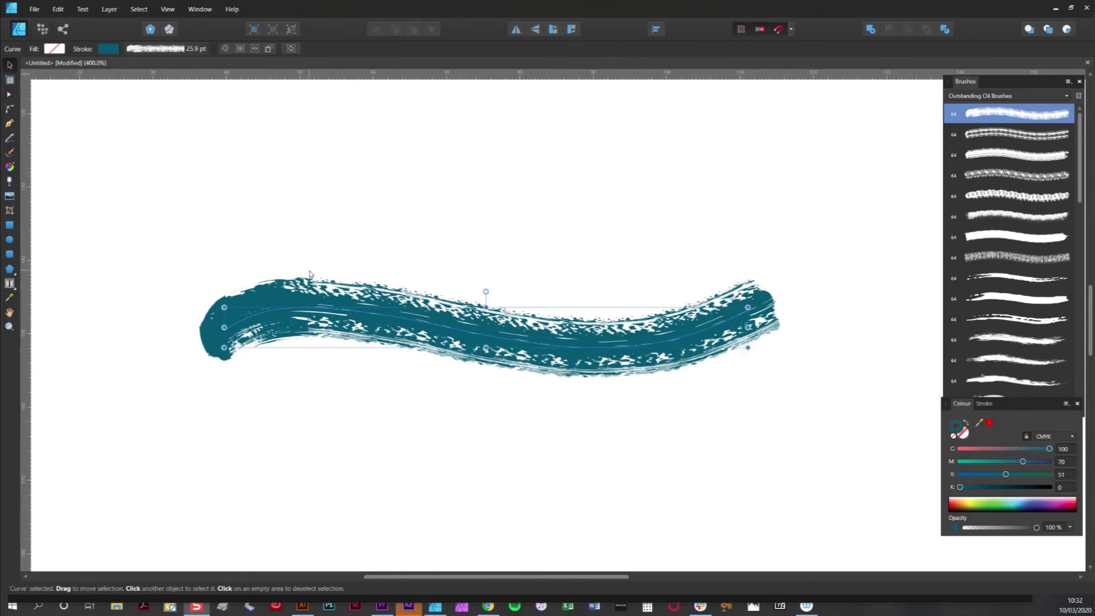
Switch the teal stroke to Solid Line style, then back to the oil Brush style.
left_click(194, 51)
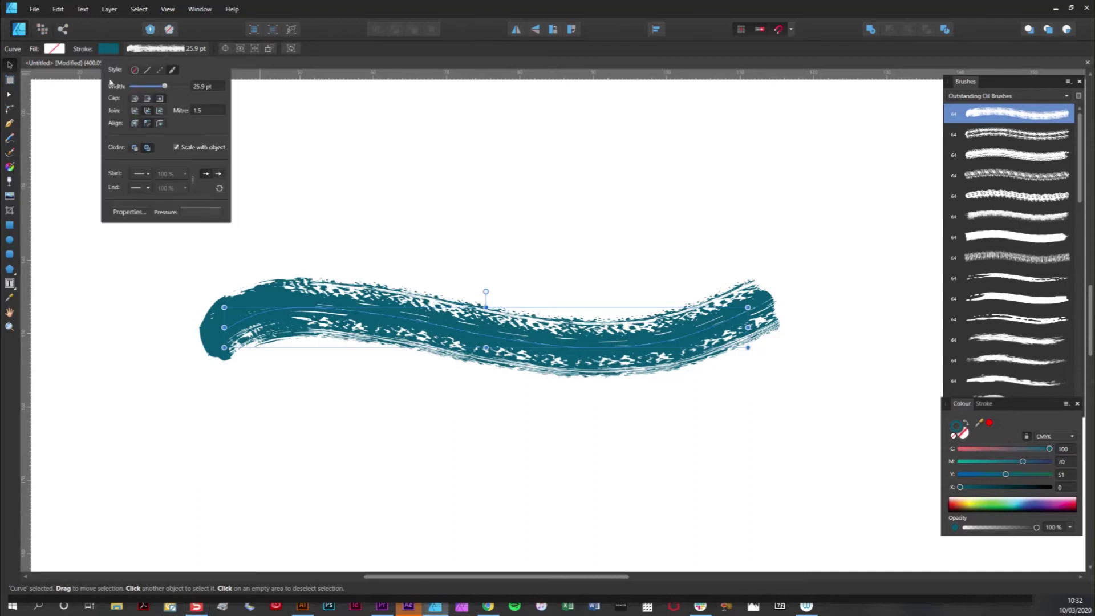
left_click(149, 71)
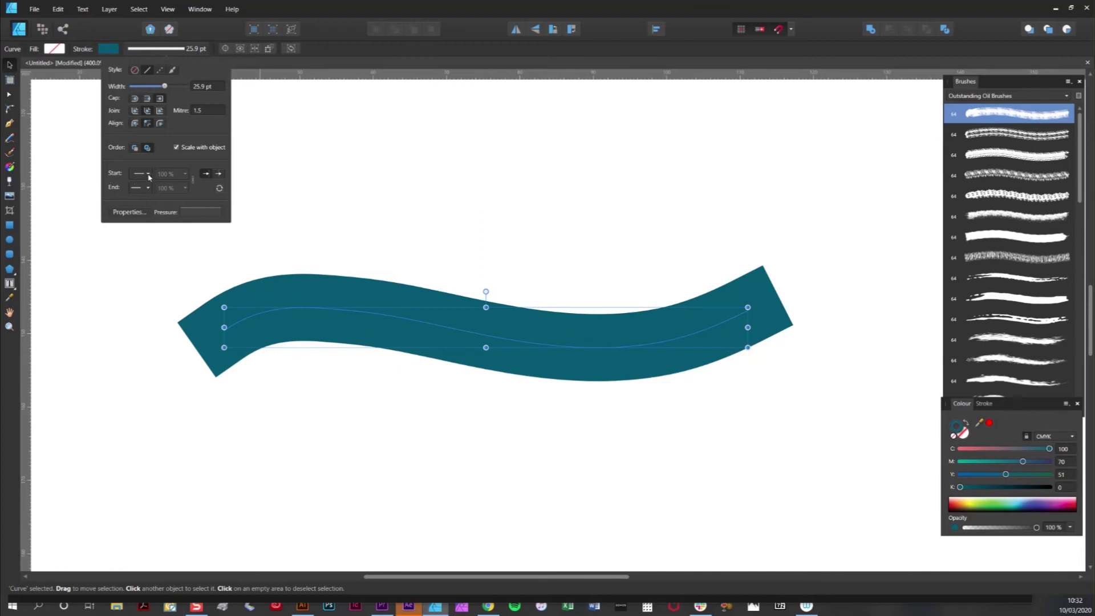
left_click(174, 70)
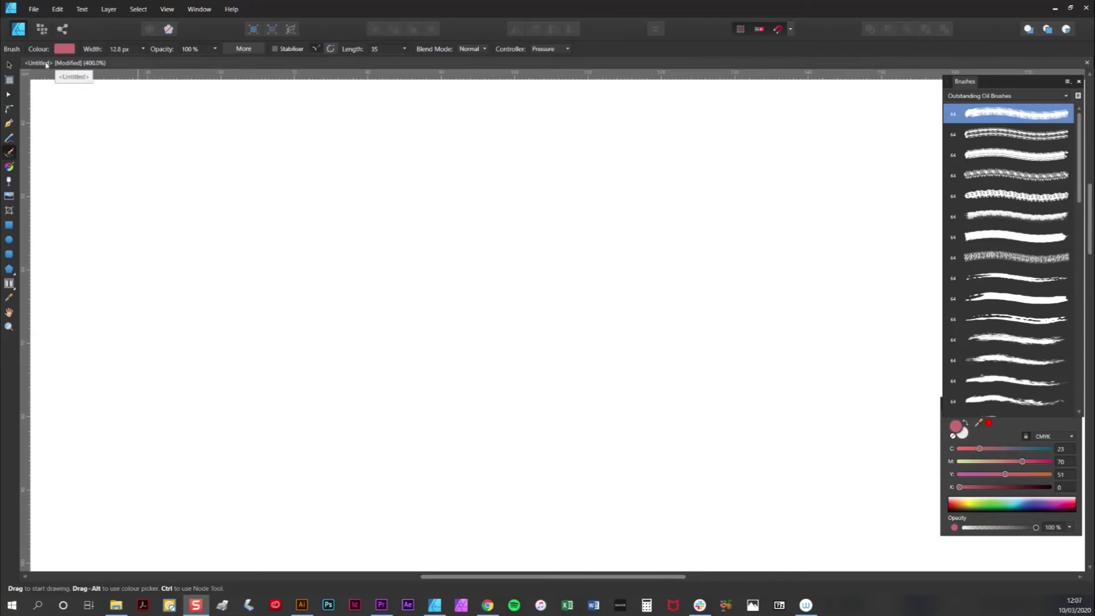
Deepen the brush colour to 90% magenta, giving CMYK 23/90/51/0.
left_click(64, 50)
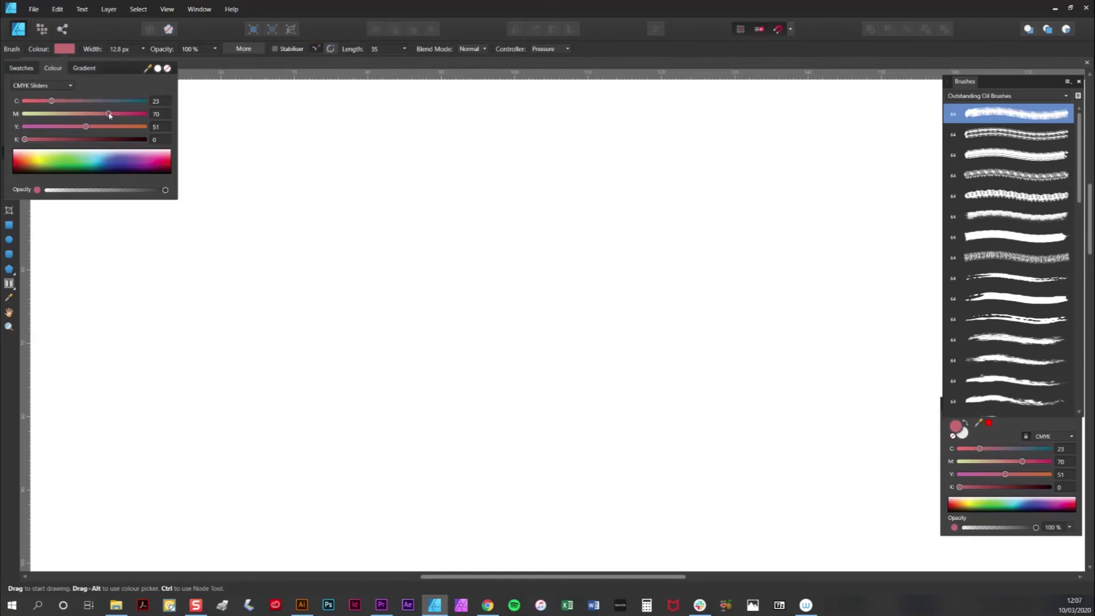
left_click_drag(109, 115, 132, 114)
left_click(111, 30)
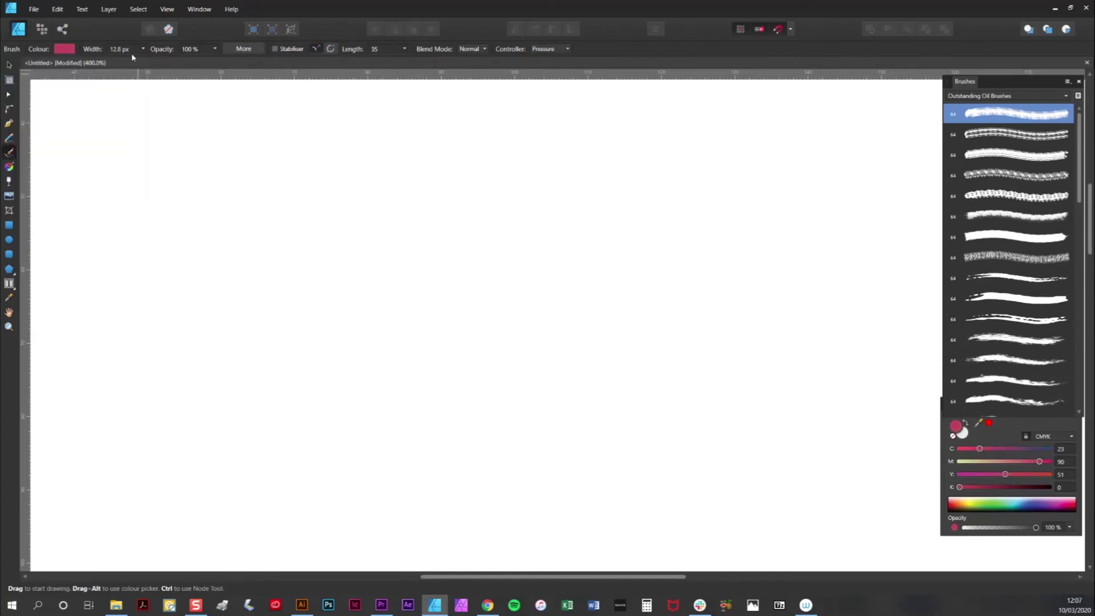
Paint a 27.4 px pink stroke, then a wider 64.5 px stroke above it.
left_click(143, 49)
mouse_move(206, 298)
left_mouse_down()
mouse_move(302, 266)
mouse_move(500, 270)
left_mouse_up()
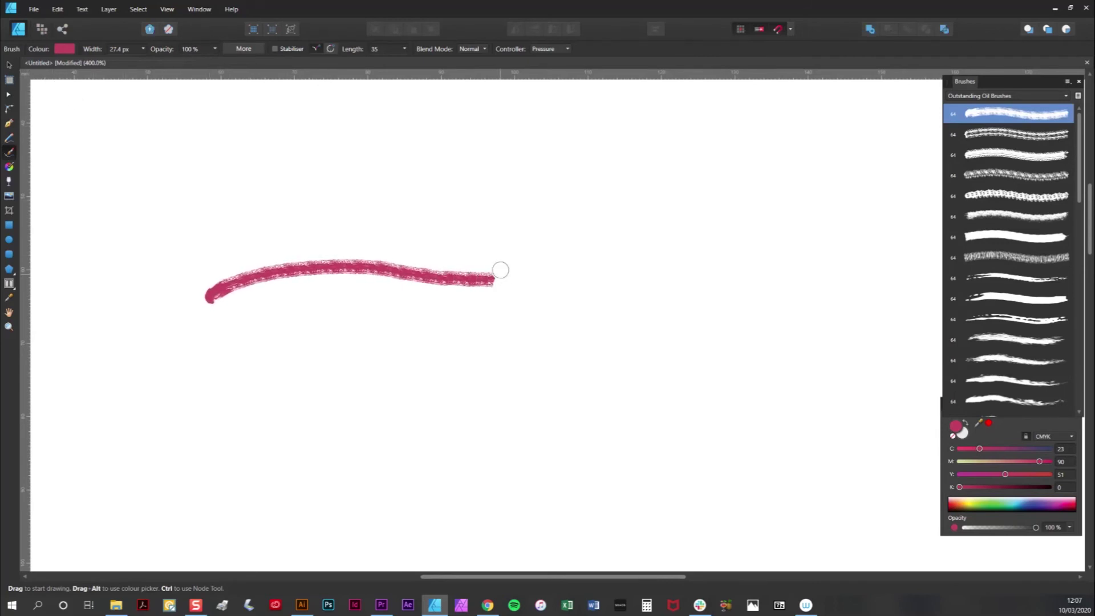
left_click(143, 50)
mouse_move(186, 276)
left_mouse_down()
mouse_move(277, 246)
mouse_move(539, 249)
left_mouse_up()
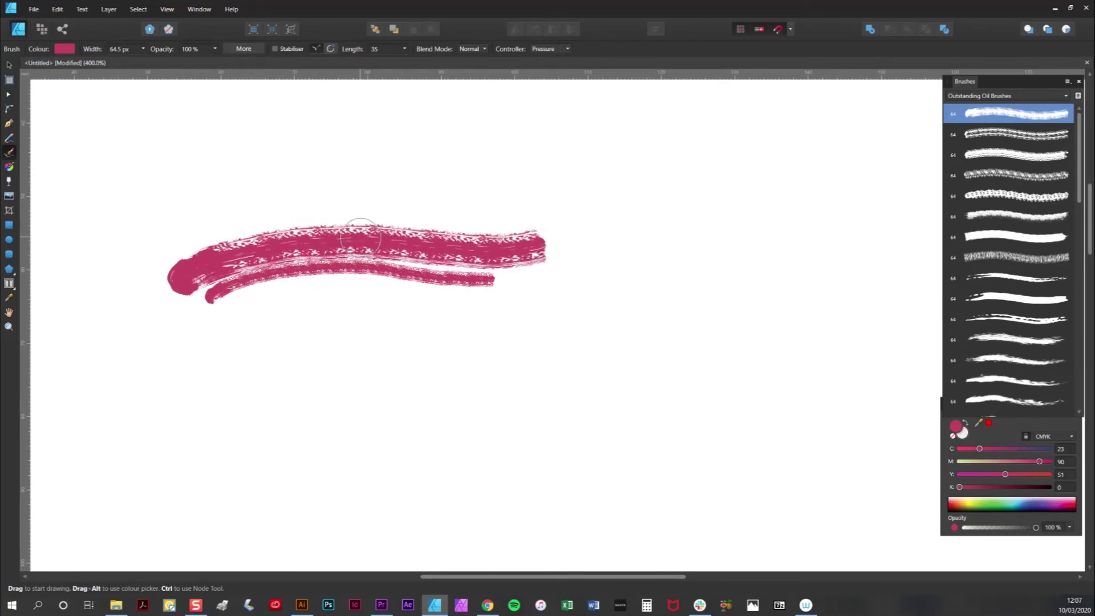
Set brush opacity to 59% and paint a translucent pale-pink stroke above the raspberry band.
left_click(9, 65)
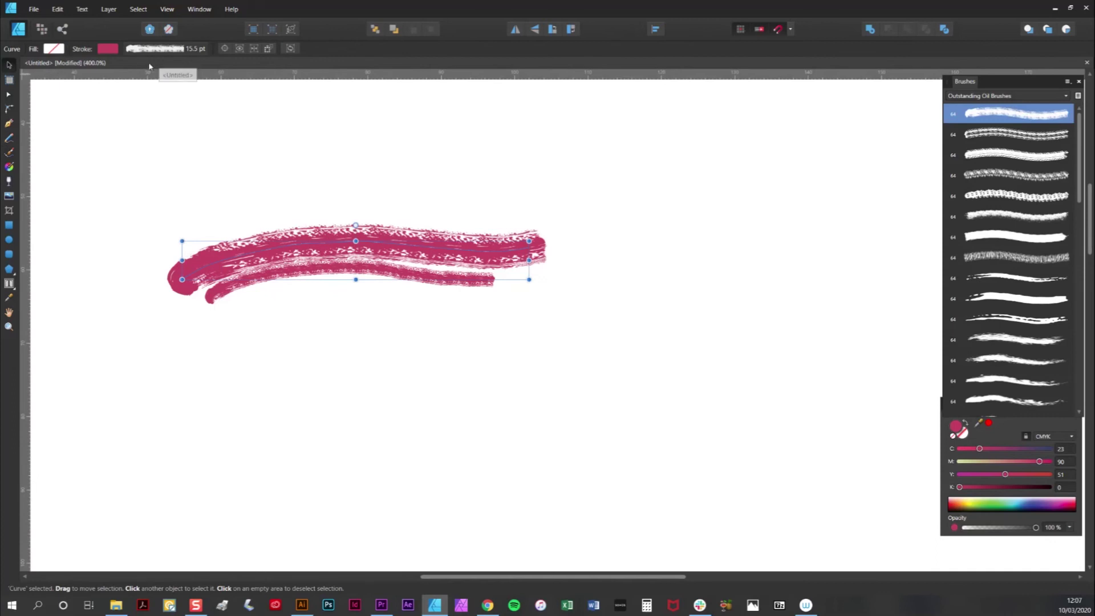
left_click(9, 152)
left_click_drag(143, 49, 216, 60)
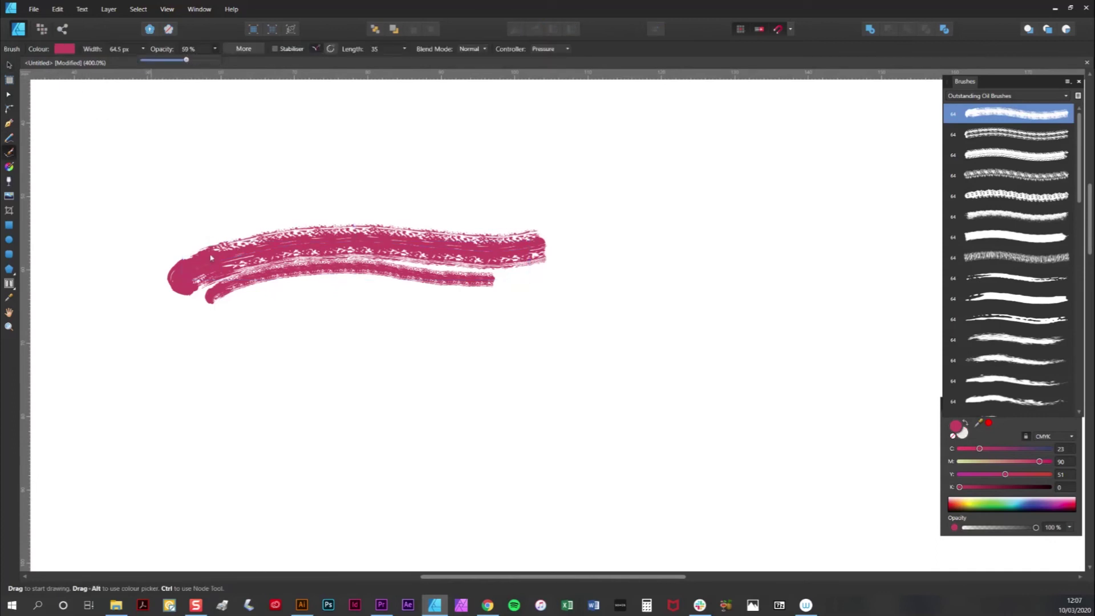
mouse_move(201, 244)
left_mouse_down()
mouse_move(188, 234)
mouse_move(135, 267)
mouse_move(331, 215)
mouse_move(561, 217)
left_mouse_up()
key("ctrl+z")
key("ctrl+z")
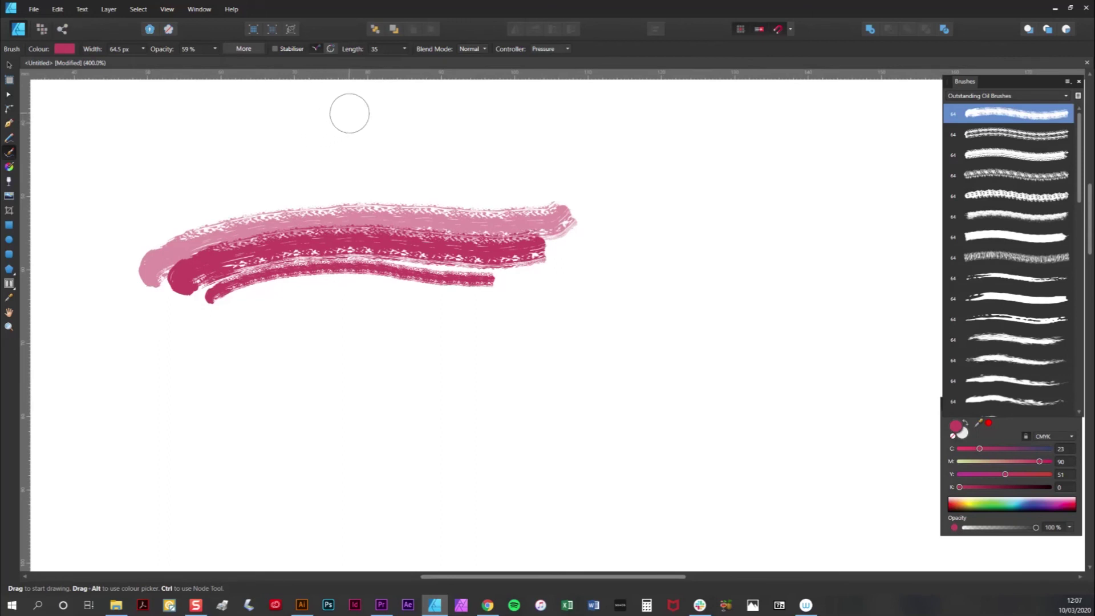
left_click(485, 50)
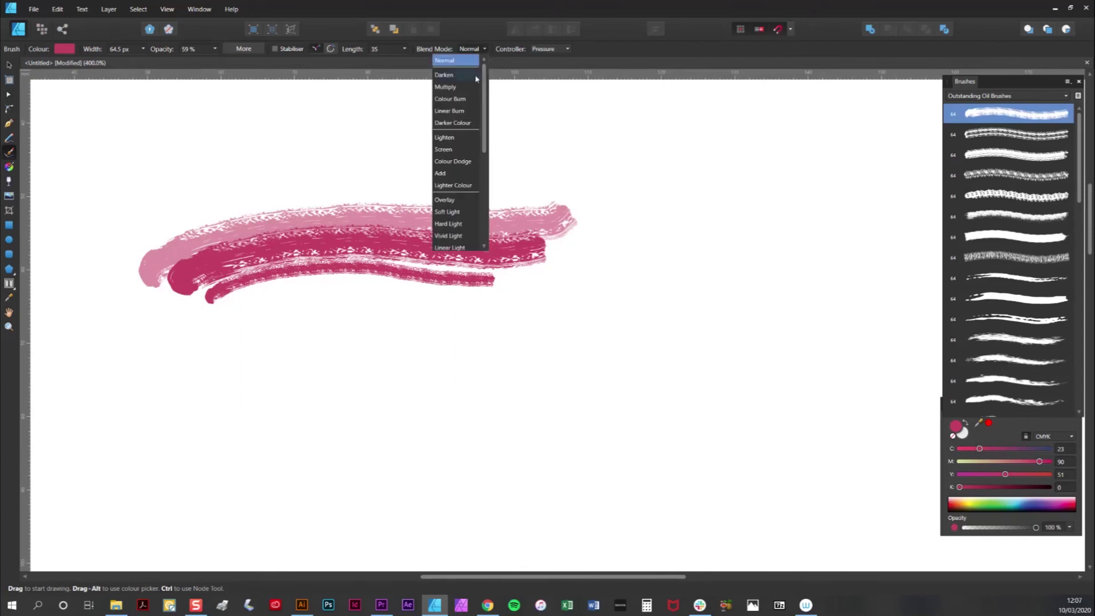
Paint two Multiply-blend strokes to darken the pink band.
left_click(458, 88)
mouse_move(169, 271)
left_mouse_down()
mouse_move(225, 243)
mouse_move(302, 232)
mouse_move(476, 230)
left_mouse_up()
mouse_move(171, 273)
left_mouse_down()
mouse_move(228, 244)
mouse_move(287, 233)
mouse_move(510, 234)
left_mouse_up()
Switch the blend mode to Contrast Negate and paint three strokes turning the band's middle green and grey.
left_click(488, 49)
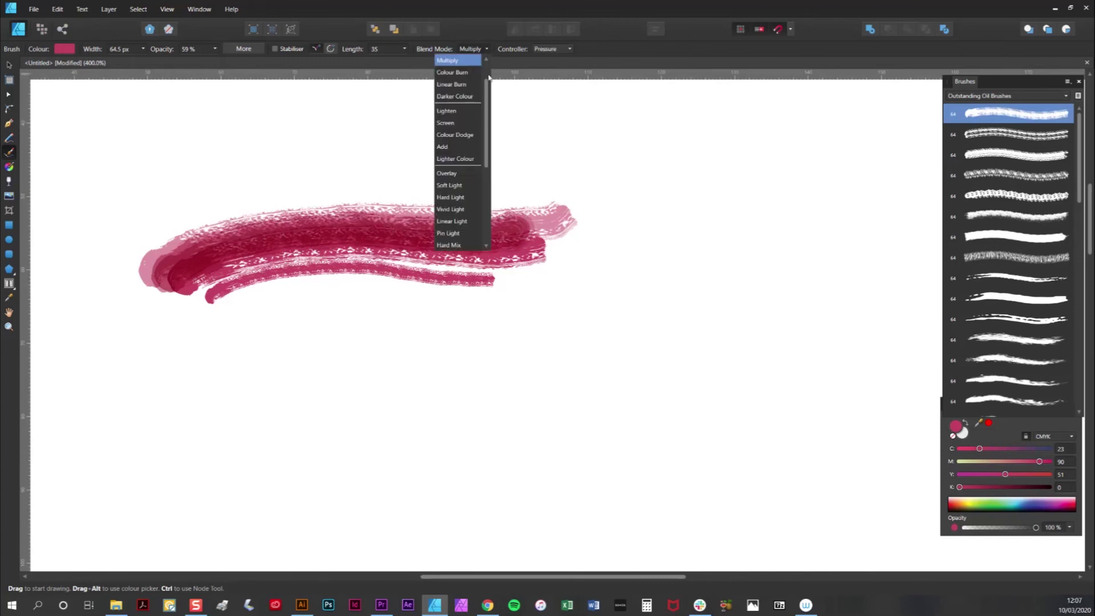
left_click_drag(490, 97, 488, 177)
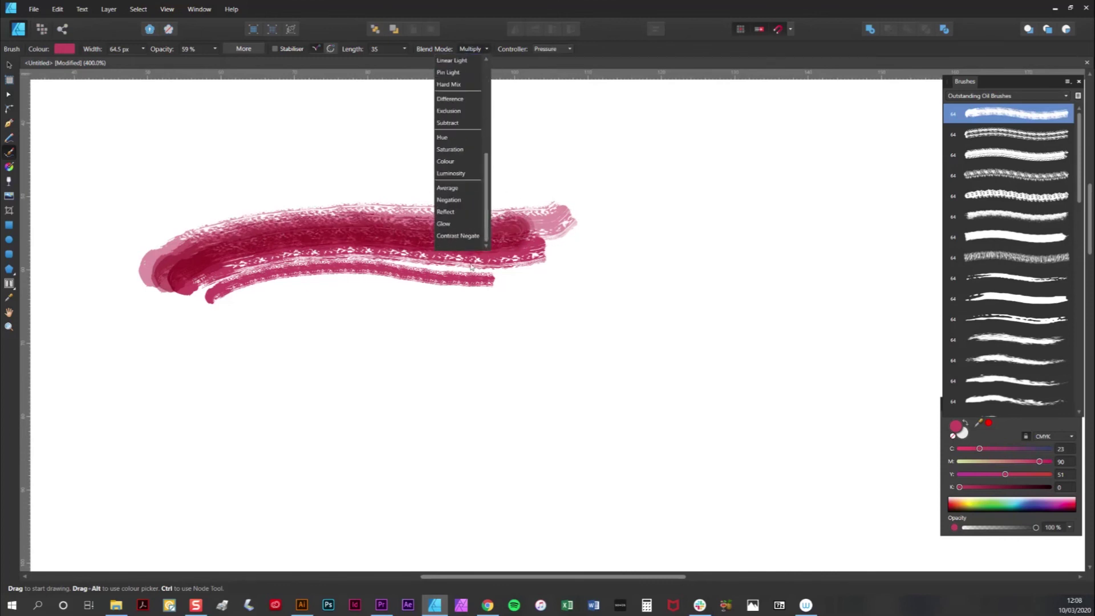
left_click(464, 237)
mouse_move(162, 274)
left_mouse_down()
mouse_move(230, 243)
mouse_move(464, 238)
mouse_move(485, 228)
left_mouse_up()
mouse_move(196, 281)
left_mouse_down()
mouse_move(291, 256)
mouse_move(401, 253)
mouse_move(363, 245)
left_mouse_up()
left_click_drag(215, 273, 553, 231)
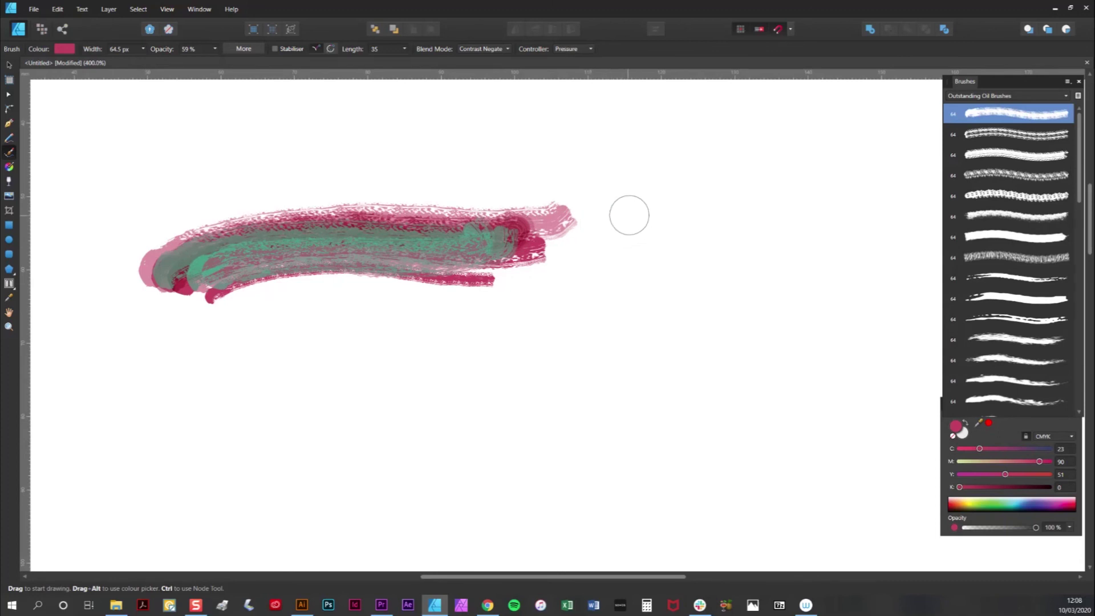